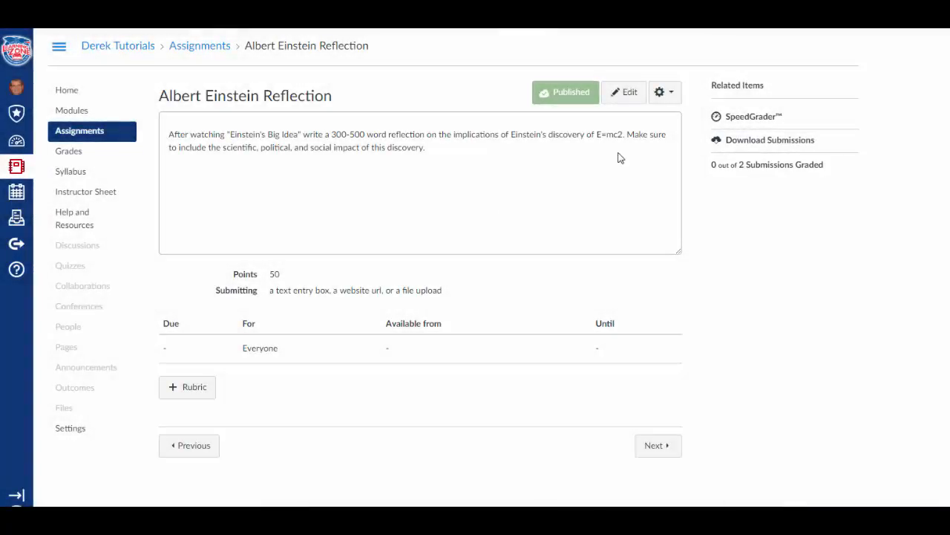
# Step: Open the Albert Einstein Reflection submissions in SpeedGrader, choose the first student and enter a grade of 5 out of 50
pyautogui.click(753, 117)
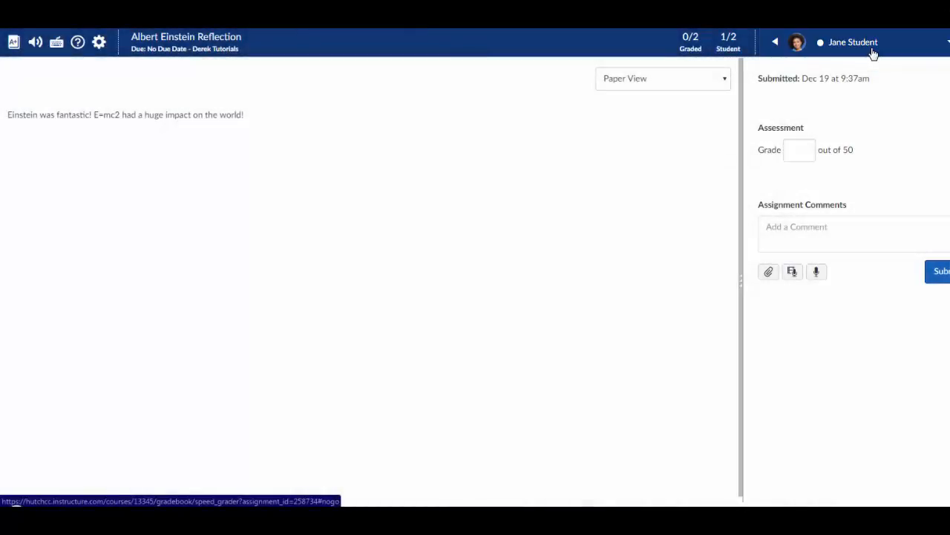
pyautogui.click(873, 52)
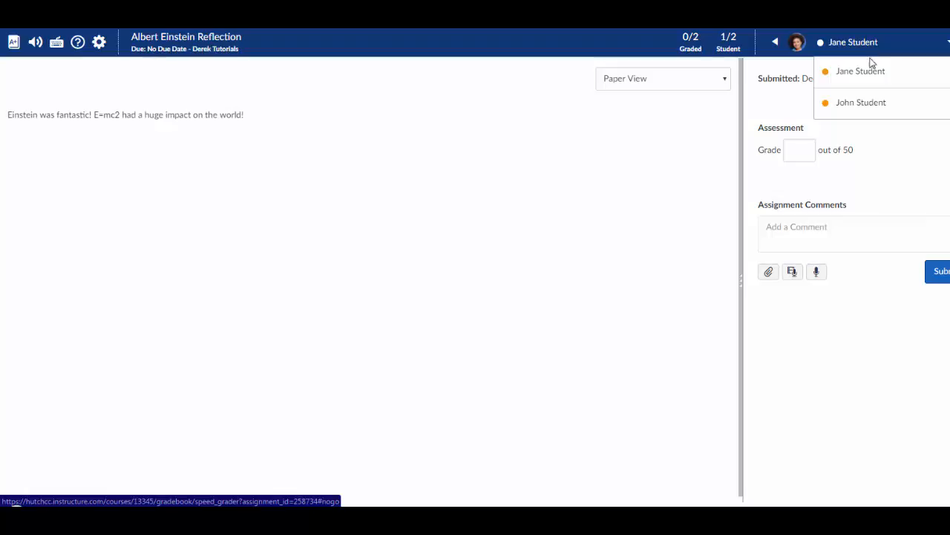
pyautogui.click(867, 71)
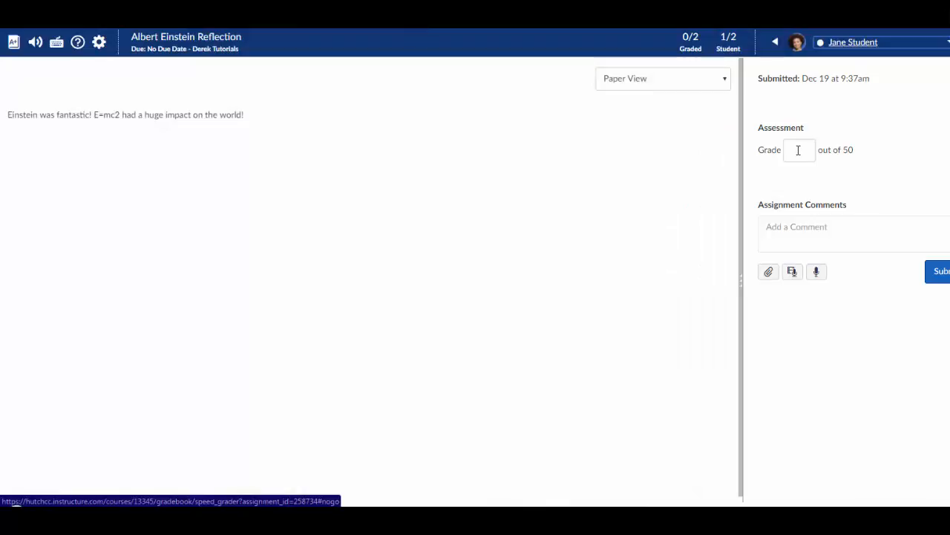
pyautogui.click(797, 150)
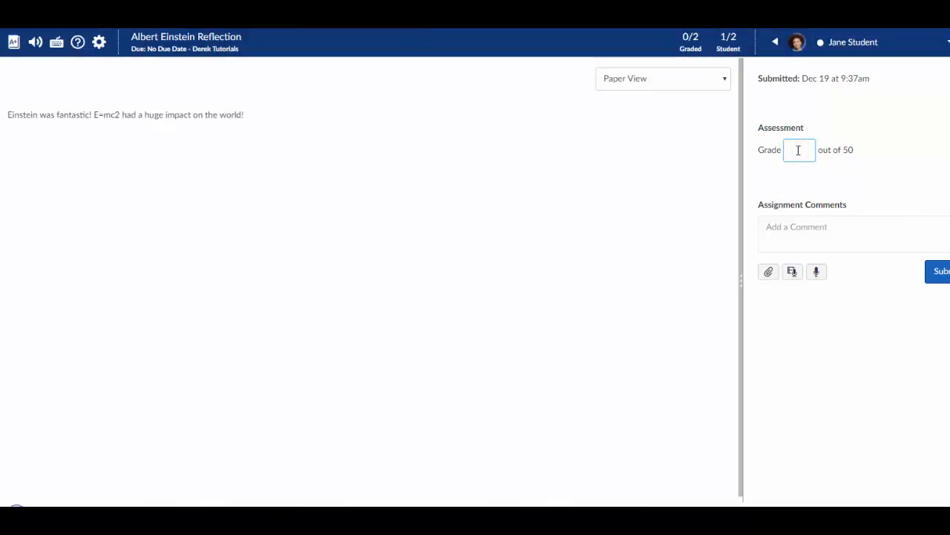
pyautogui.write('5')
# Step: Submit the assignment comment "You did not meet the 300-500 word requirement." for the first student
pyautogui.click(811, 229)
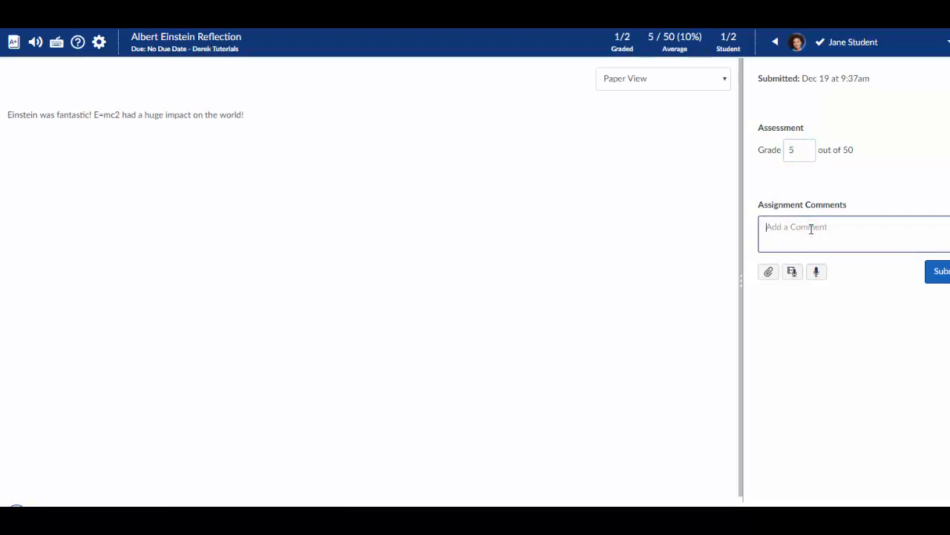
pyautogui.write('You did not meet the 300-500 word requirement')
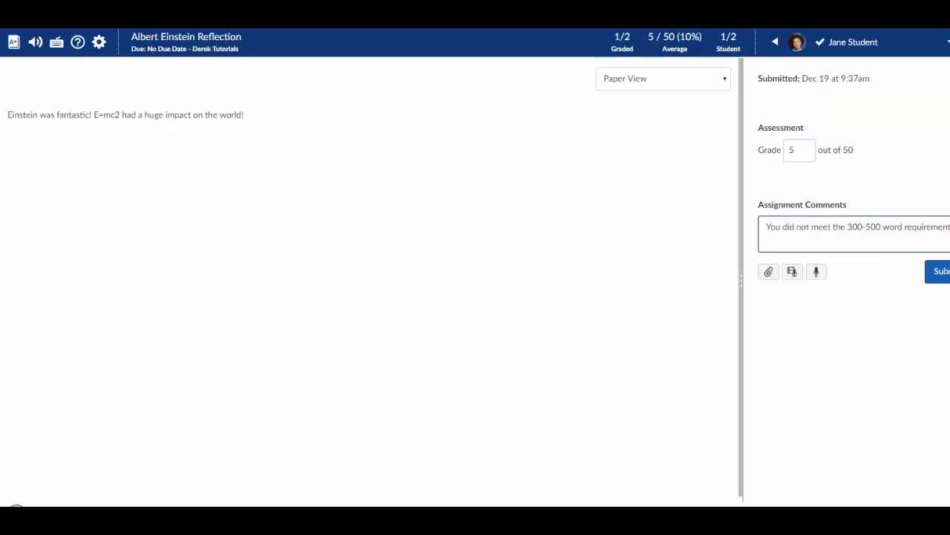
pyautogui.click(945, 275)
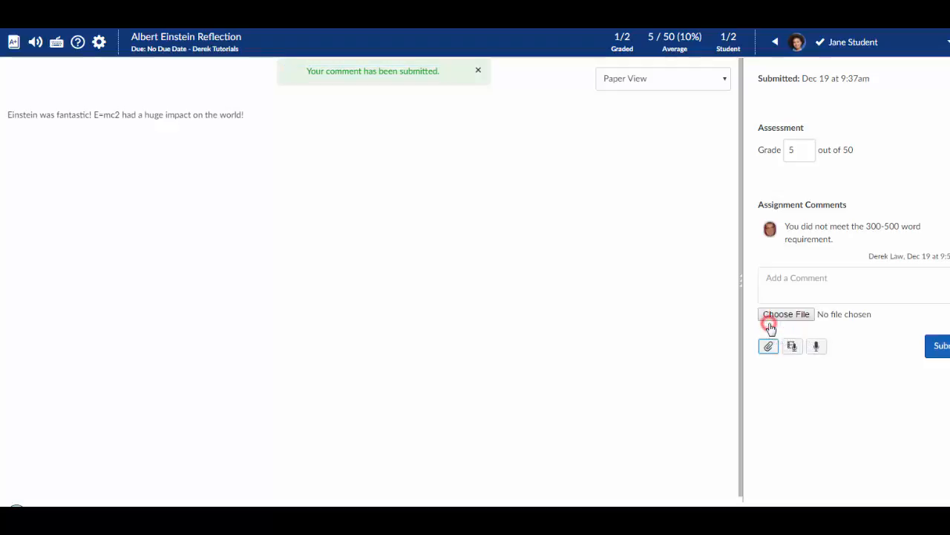
# Step: Record a short webcam media comment for the first student, allowing camera access, and save it to the assignment comments
pyautogui.click(770, 324)
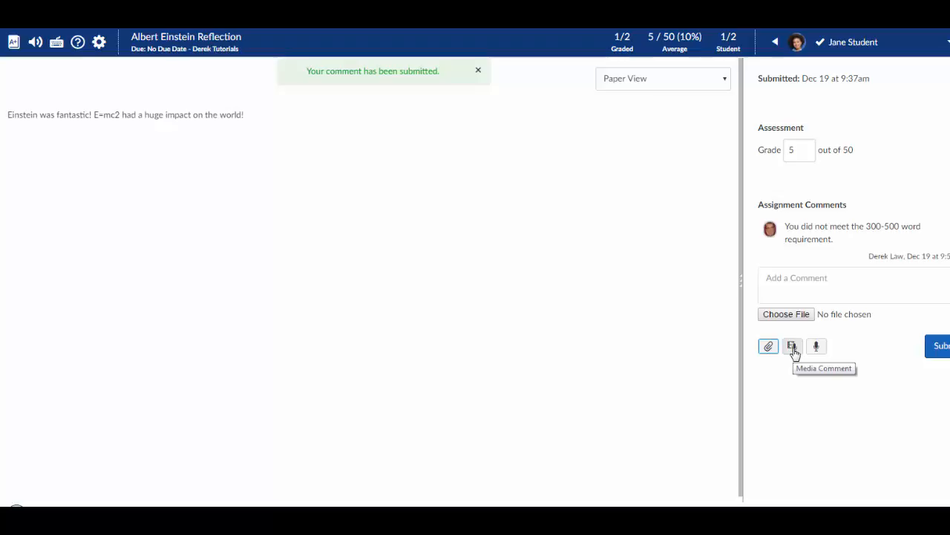
pyautogui.click(792, 348)
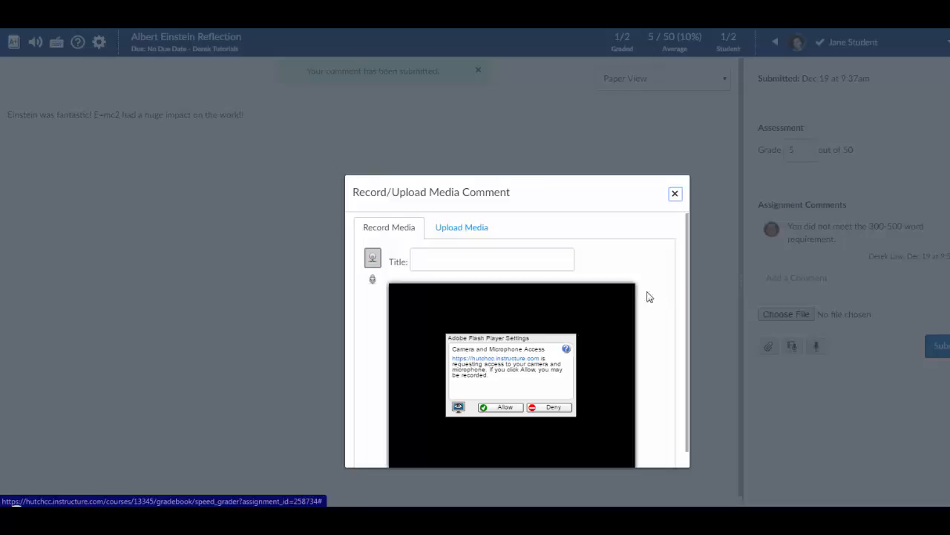
pyautogui.click(511, 407)
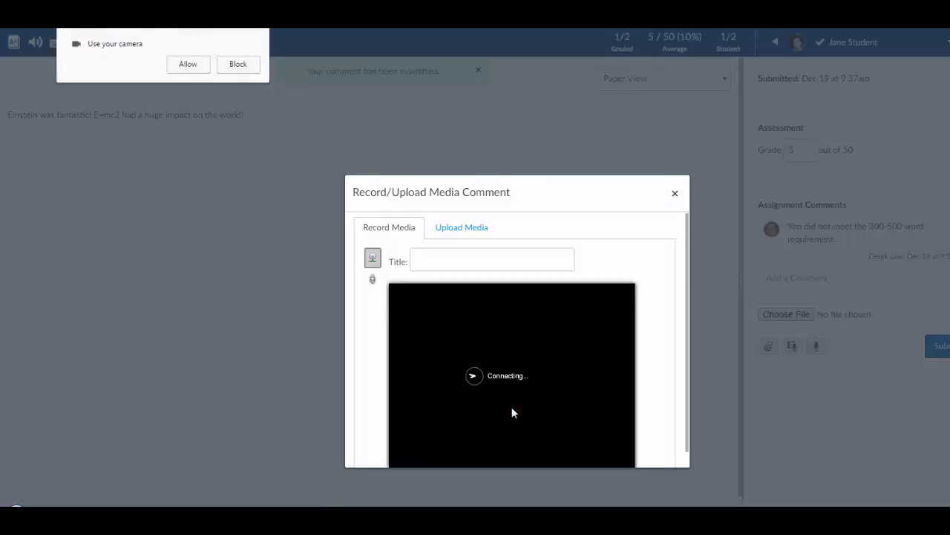
pyautogui.click(188, 65)
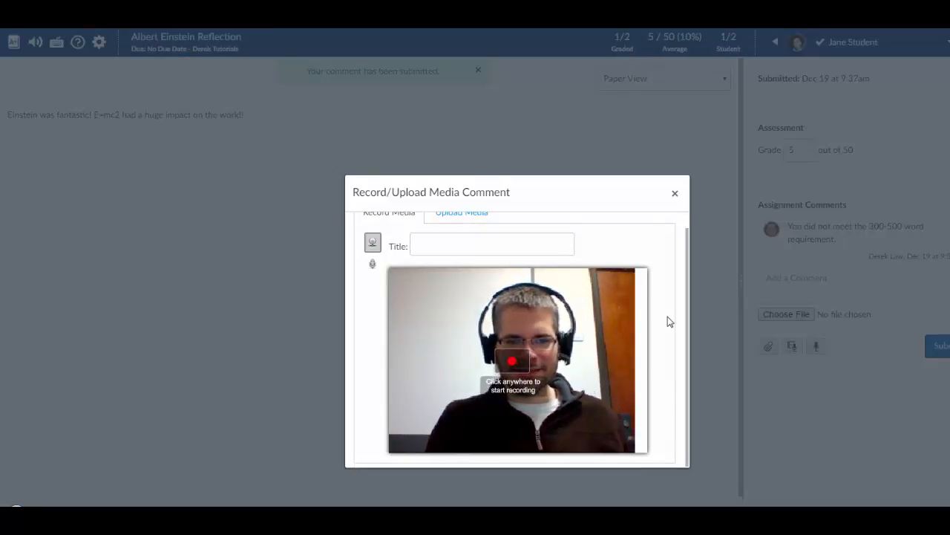
pyautogui.click(513, 367)
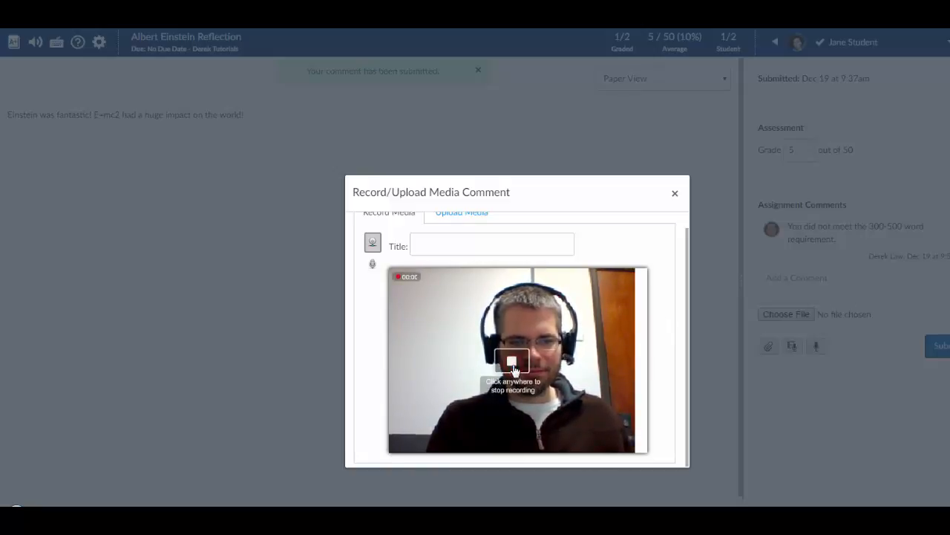
pyautogui.click(514, 369)
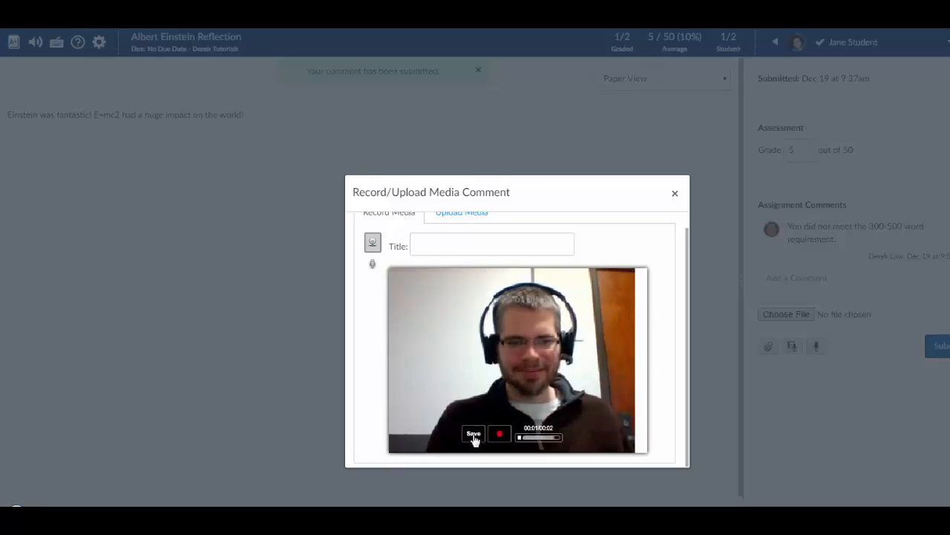
pyautogui.click(474, 433)
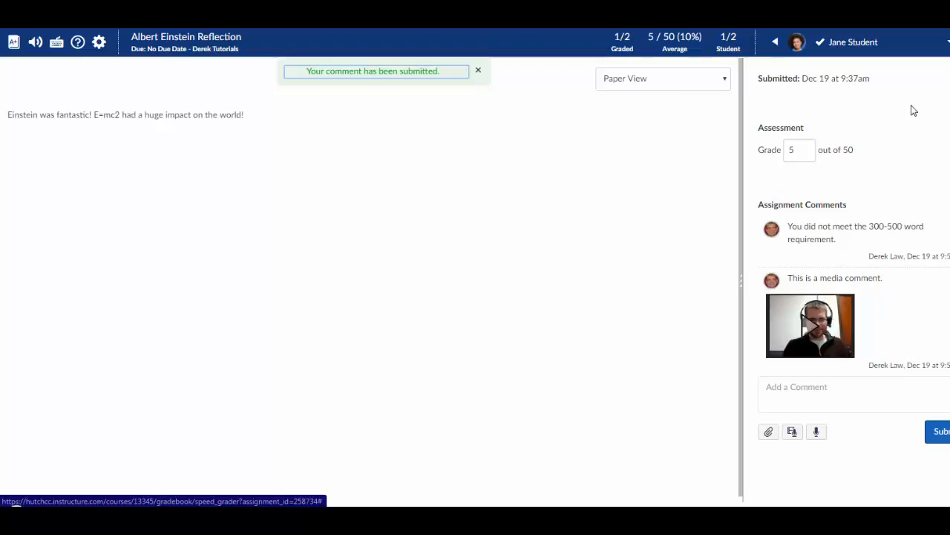
# Step: Switch to the second student's submission and look through the essay document
pyautogui.click(857, 43)
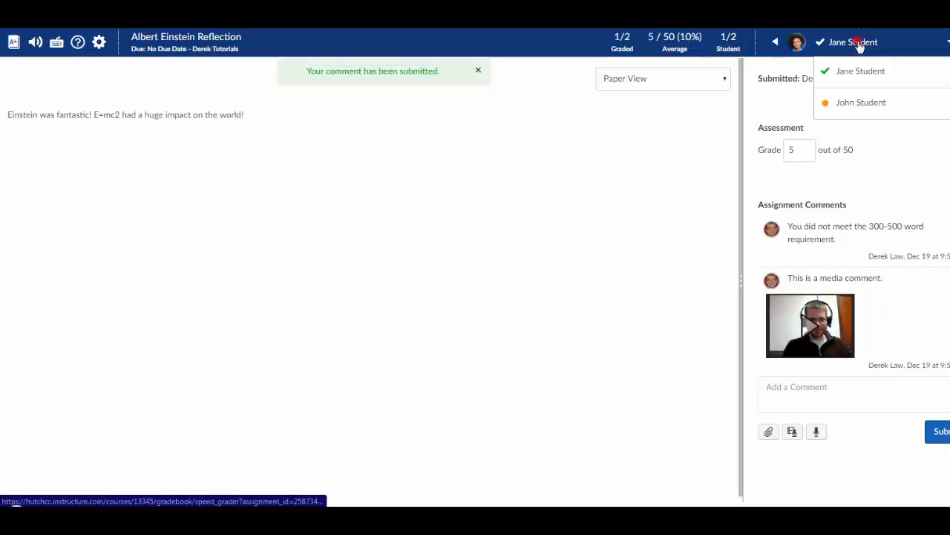
pyautogui.click(862, 104)
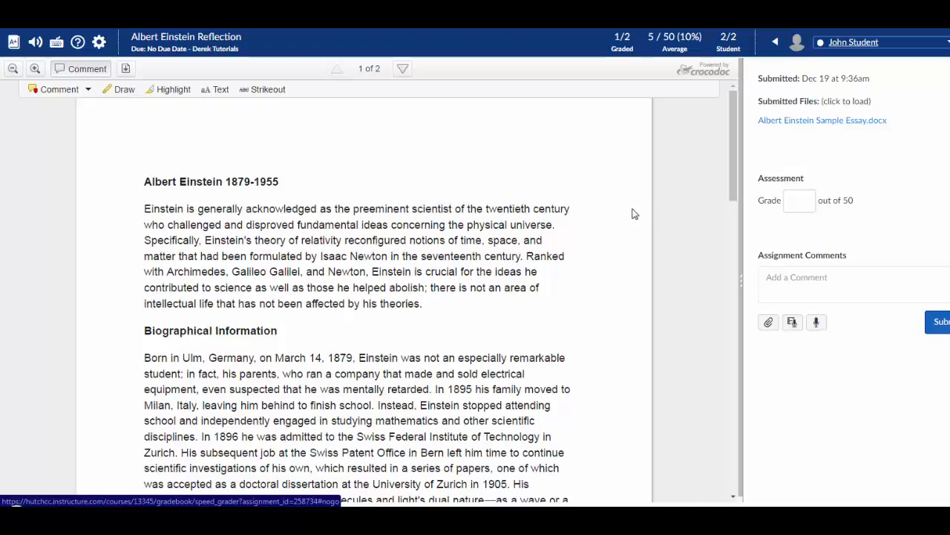
pyautogui.scroll(-3, 631, 213)
pyautogui.scroll(-10, 632, 213)
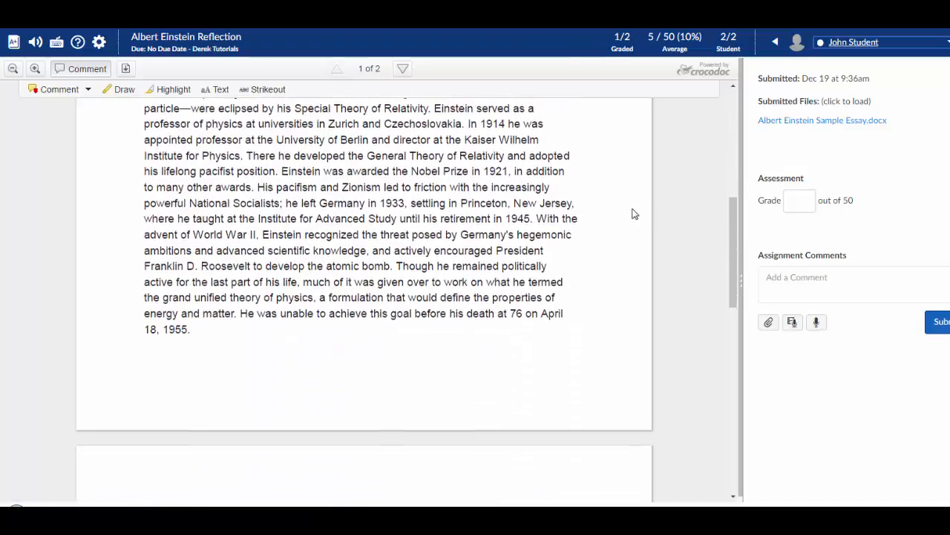
pyautogui.scroll(15, 632, 213)
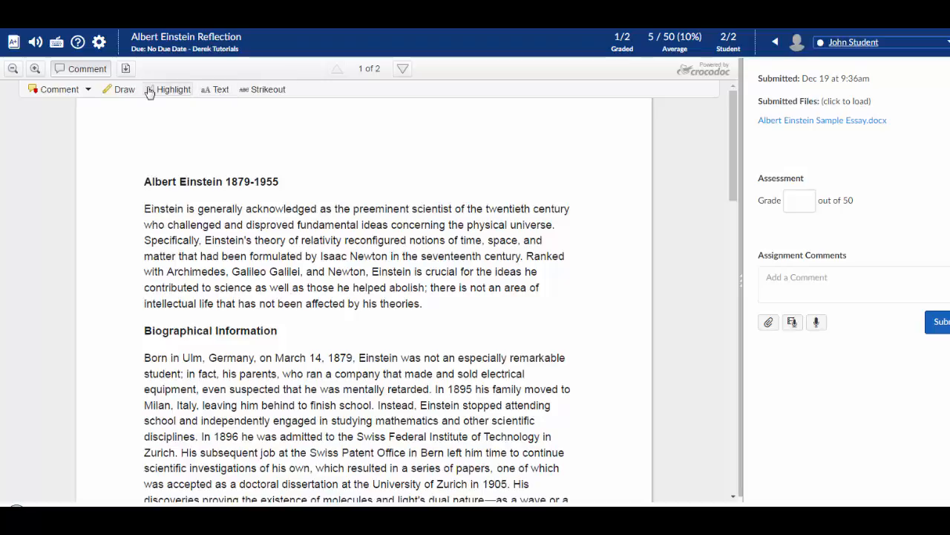
# Step: Add an area comment reading "Nice Intro" around the essay's title and opening paragraph
pyautogui.click(103, 75)
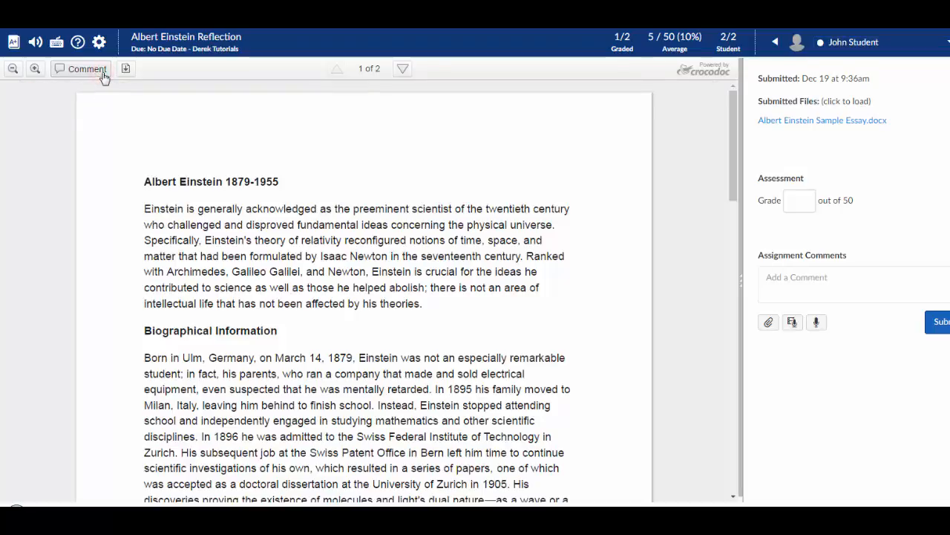
pyautogui.click(104, 76)
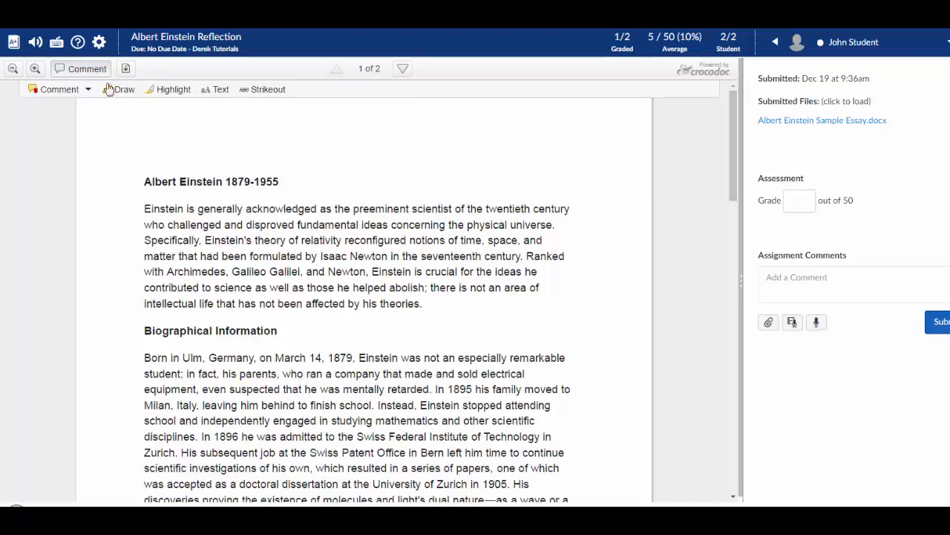
pyautogui.click(88, 90)
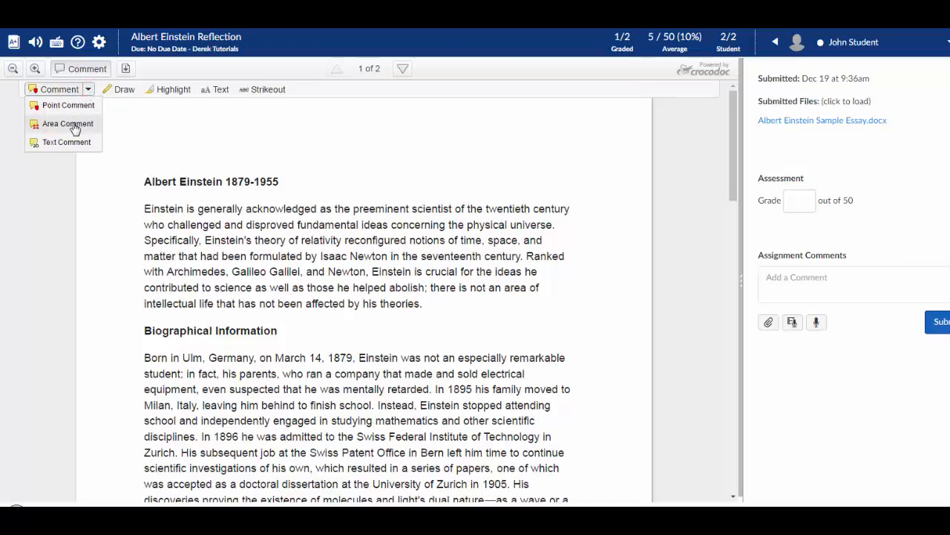
pyautogui.click(73, 125)
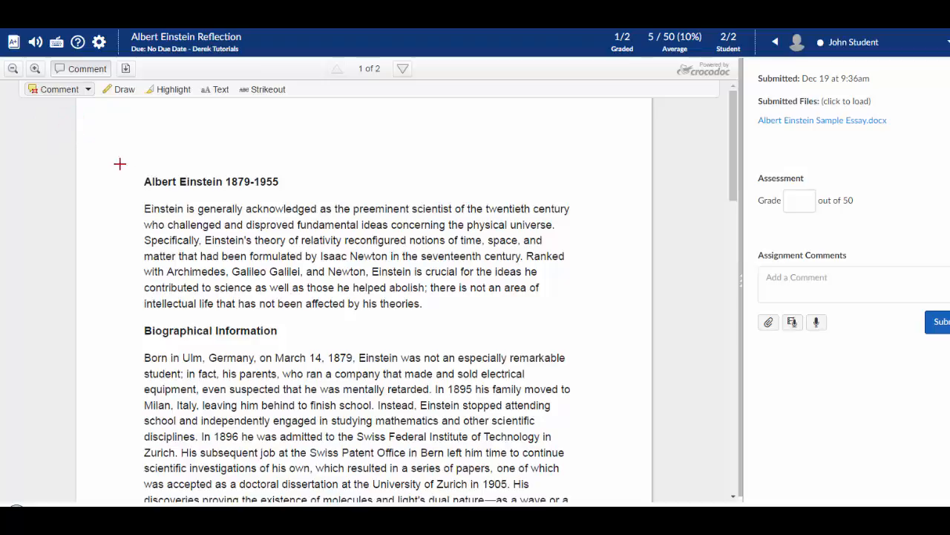
pyautogui.moveTo(128, 166); pyautogui.dragTo(603, 319)
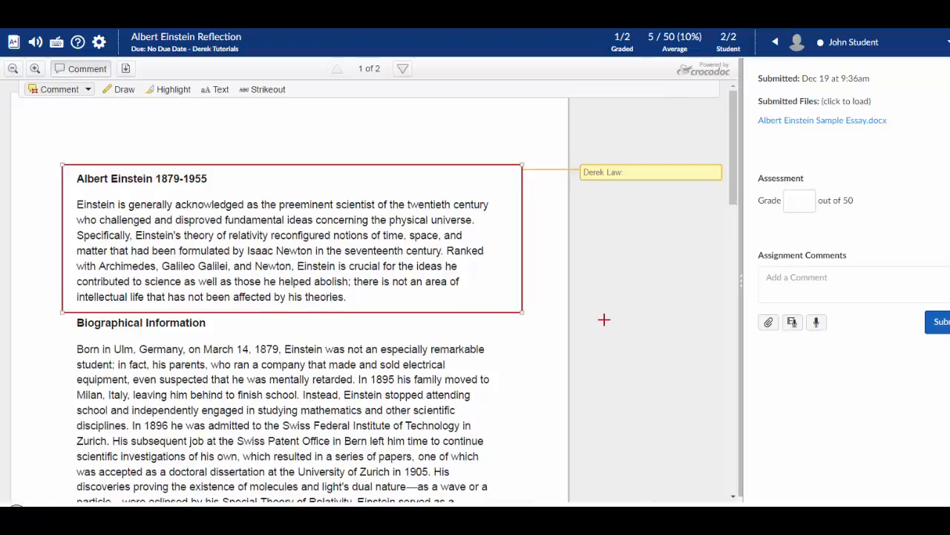
pyautogui.write('Nice Intro')
pyautogui.press('Return')
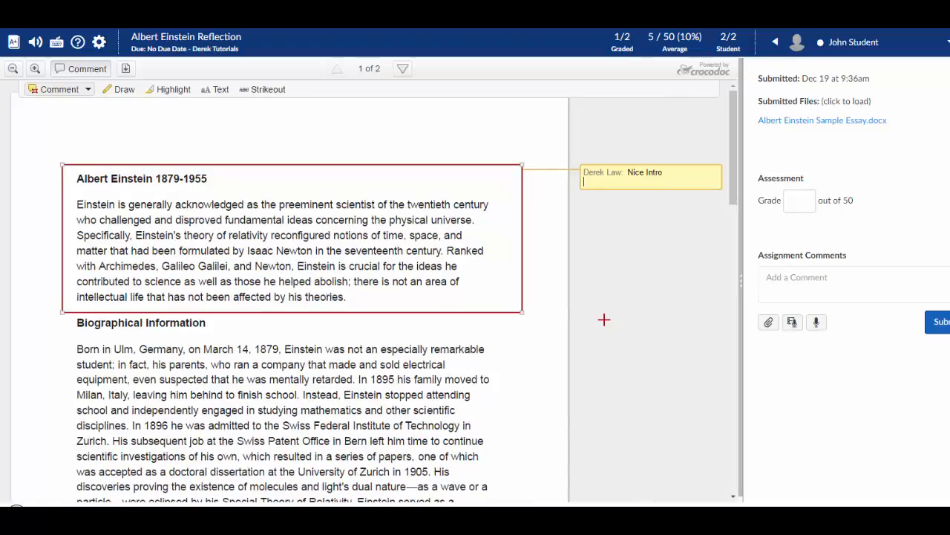
# Step: Add a point comment reading "Wrong Date" just above 1879 in the Biographical Information section
pyautogui.click(87, 89)
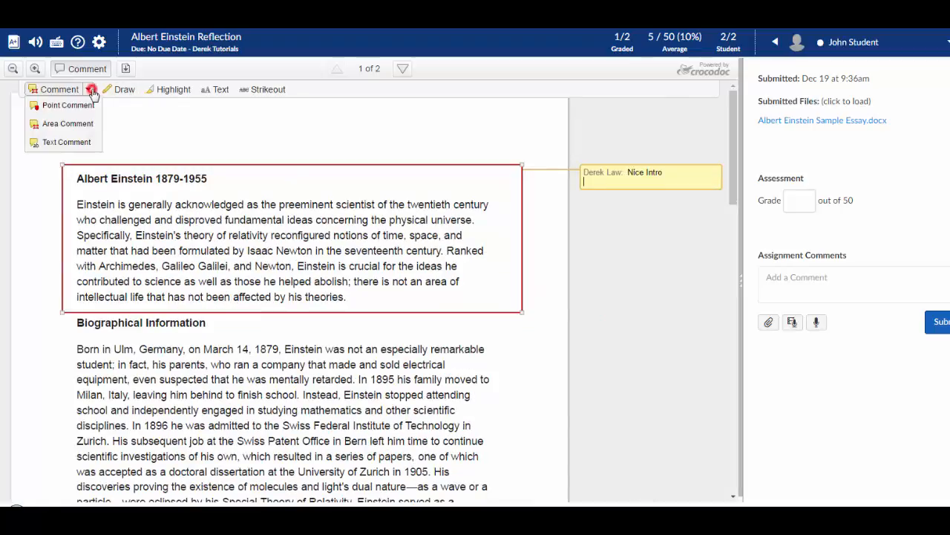
pyautogui.click(67, 106)
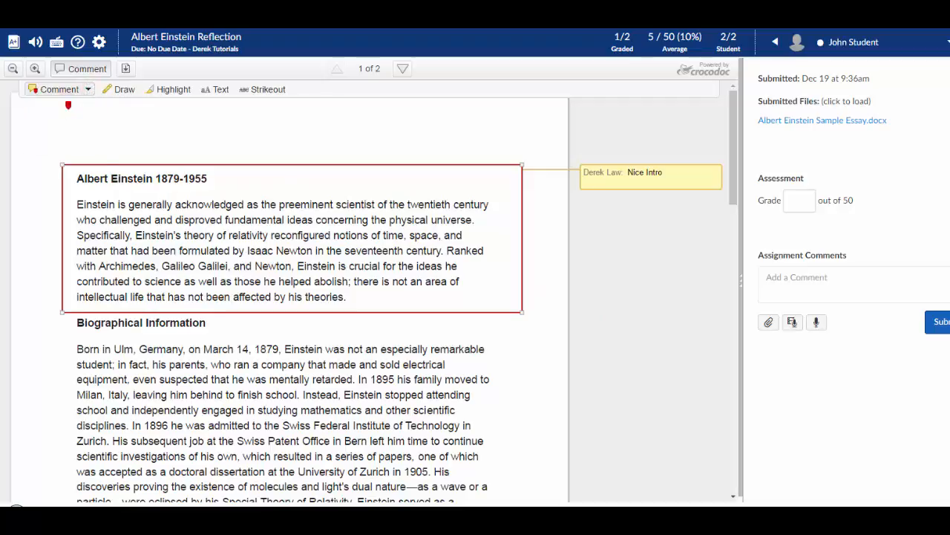
pyautogui.click(270, 336)
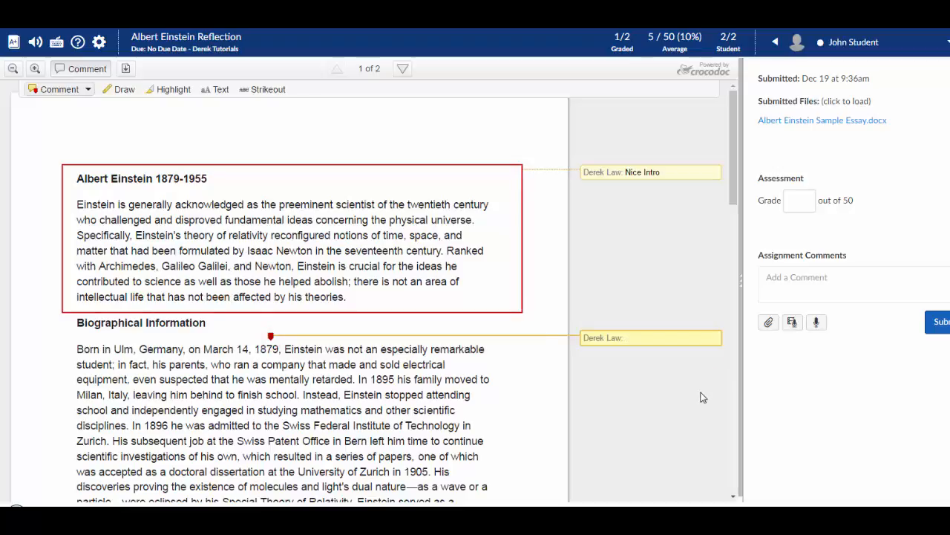
pyautogui.write('Wrong Date')
# Step: Add a text comment reading "Mispelled" on the word "Einstein" at the start of the opening paragraph
pyautogui.click(90, 93)
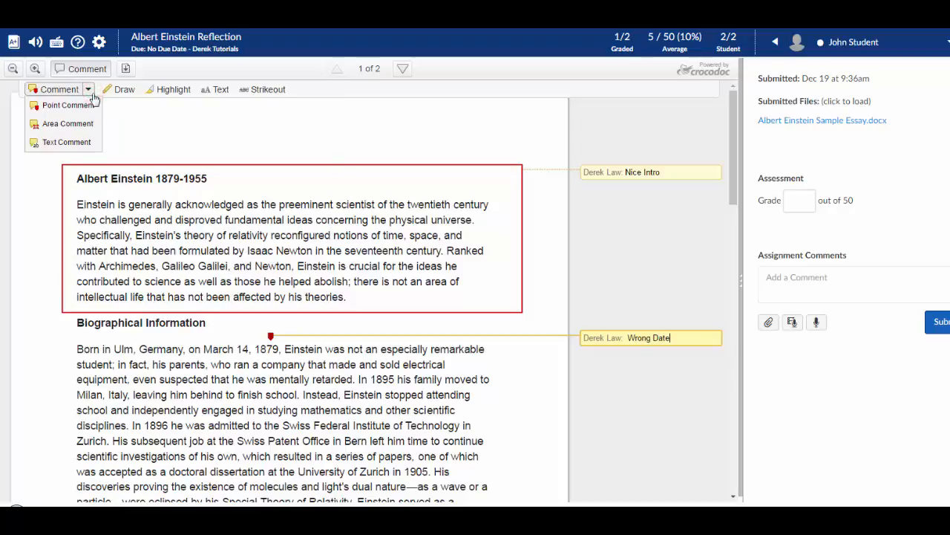
pyautogui.click(73, 143)
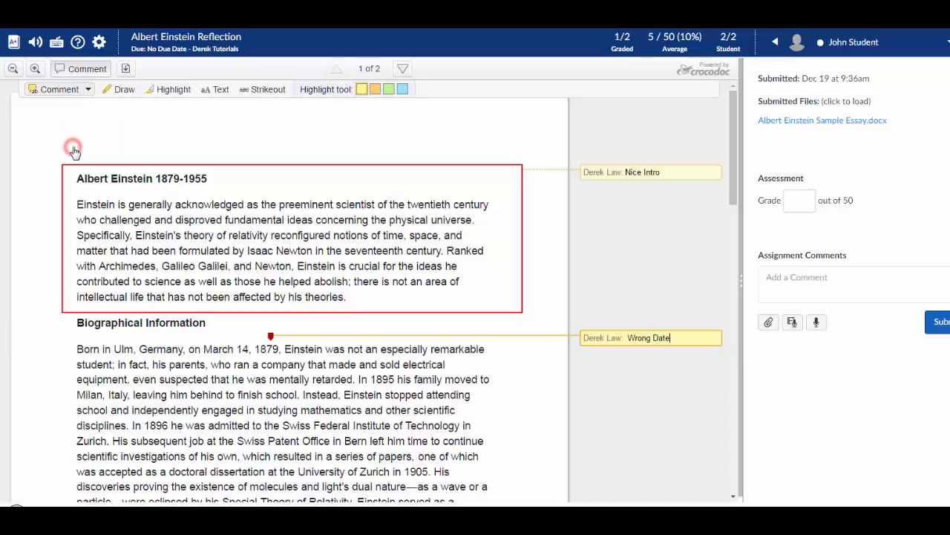
pyautogui.doubleClick(97, 206)
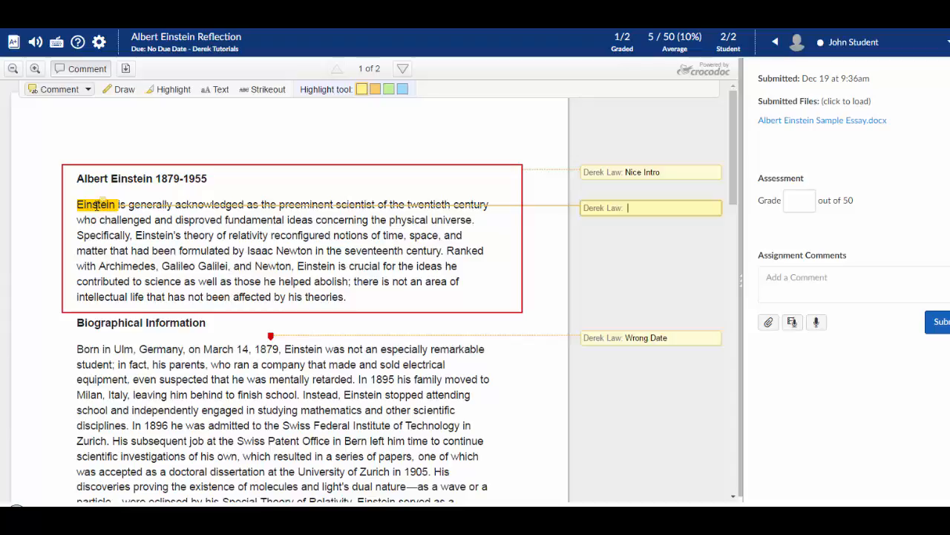
pyautogui.write('Mispelled')
# Step: Draw a black freehand arrow from the opening paragraph down beside the biographical paragraph, shift it slightly, and delete the drawing
pyautogui.click(119, 89)
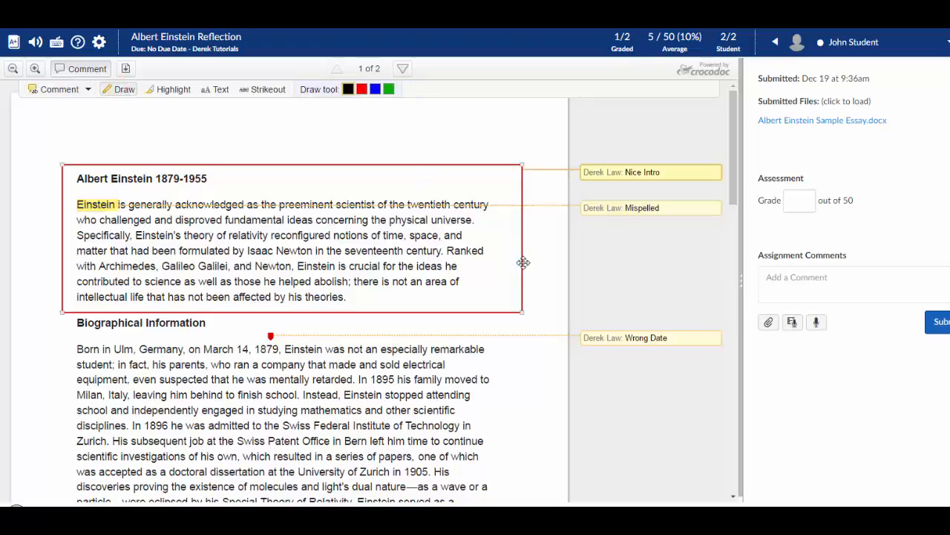
pyautogui.moveTo(520, 256)
pyautogui.mouseDown()
pyautogui.moveTo(538, 332)
pyautogui.moveTo(514, 407)
pyautogui.moveTo(542, 373)
pyautogui.moveTo(518, 371)
pyautogui.mouseUp()
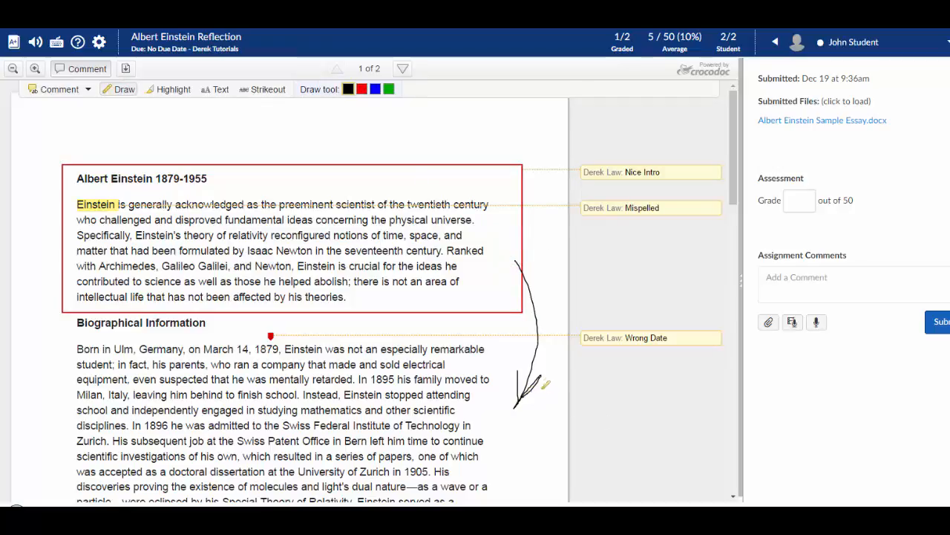
pyautogui.moveTo(521, 387); pyautogui.dragTo(514, 389)
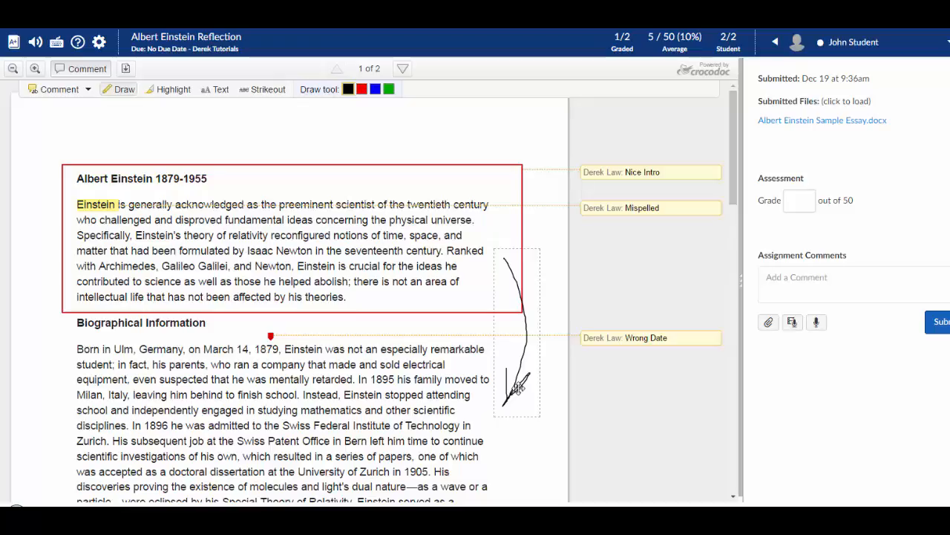
pyautogui.press('Delete')
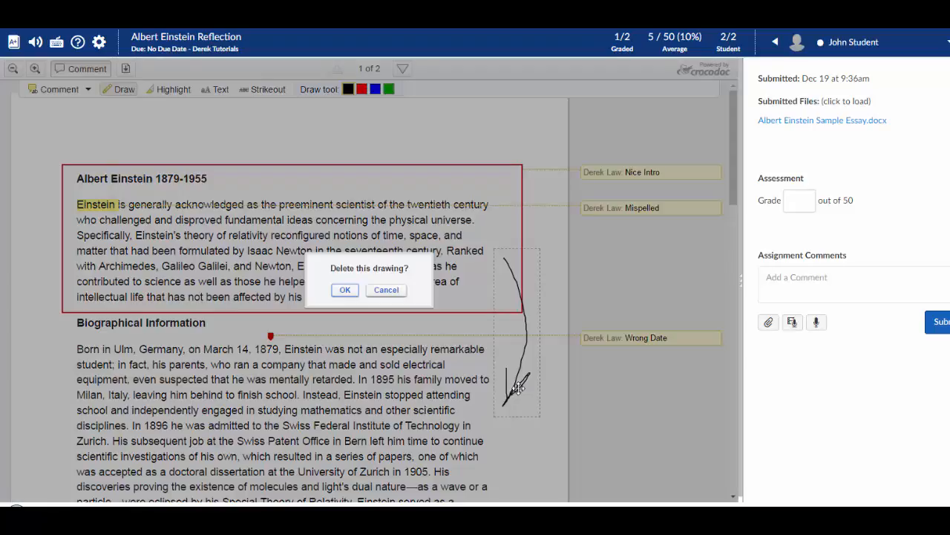
pyautogui.click(344, 290)
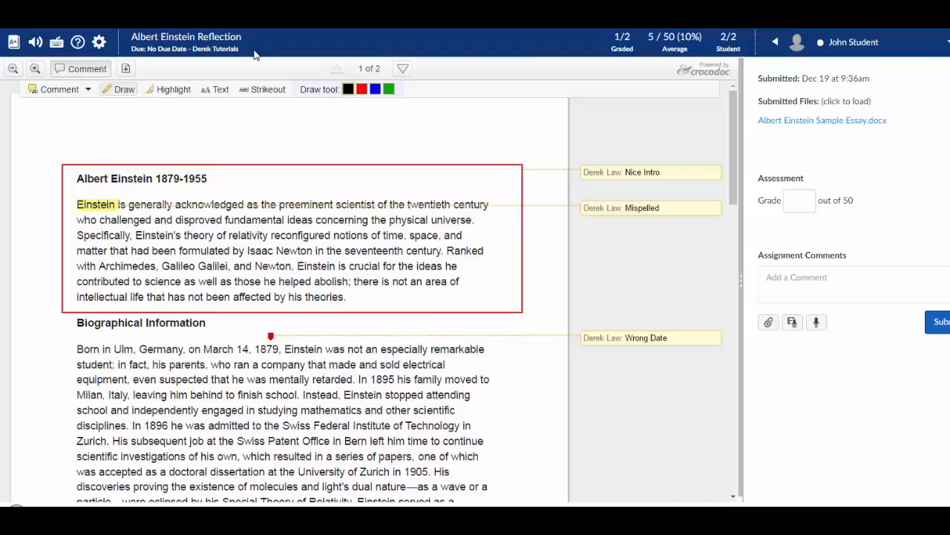
# Step: Highlight "preeminent scientist" through "reconfigured" in orange and the opening paragraph's closing lines from "Einstein is crucial" in blue
pyautogui.click(176, 94)
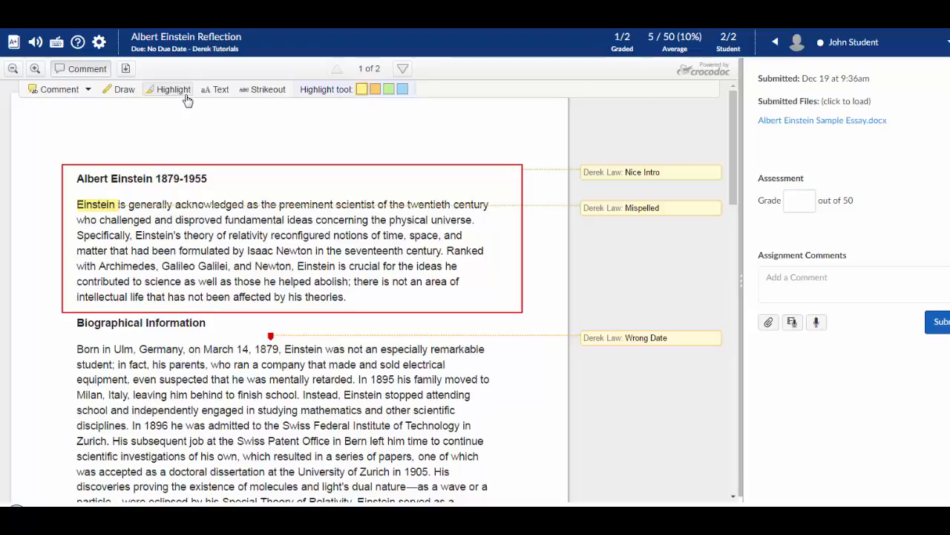
pyautogui.click(375, 90)
pyautogui.moveTo(281, 204); pyautogui.dragTo(332, 235)
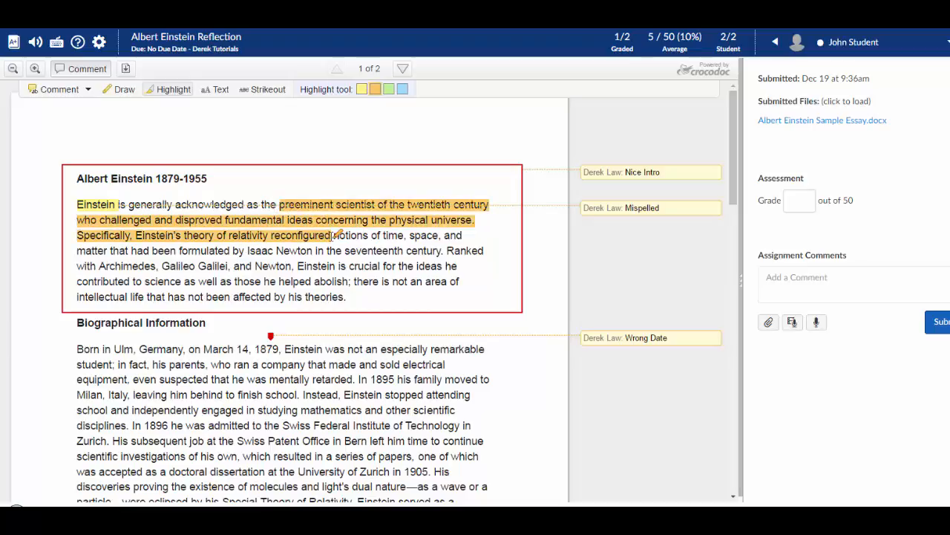
pyautogui.click(403, 90)
pyautogui.moveTo(297, 266); pyautogui.dragTo(360, 299)
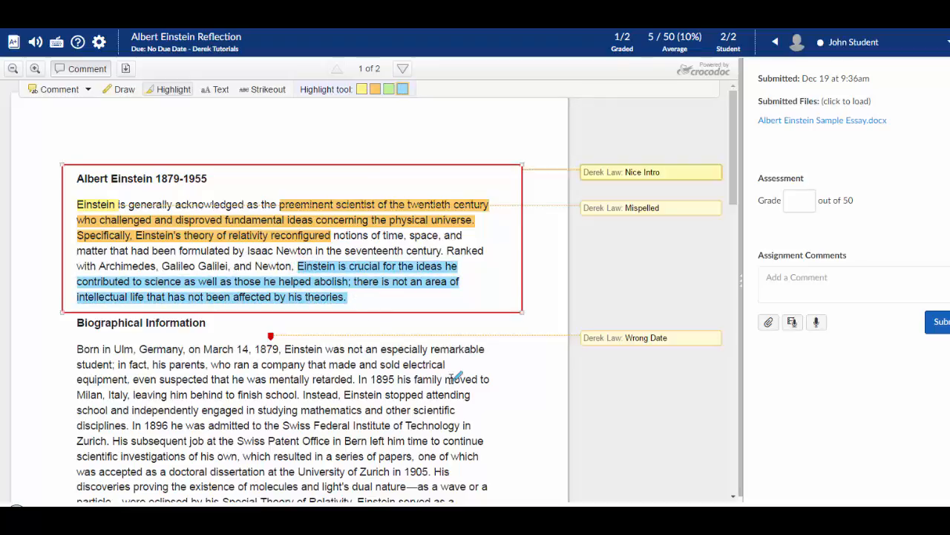
# Step: Add a black 10pt text annotation reading "Great subtopic headings" beside the Biographical Information heading
pyautogui.click(221, 95)
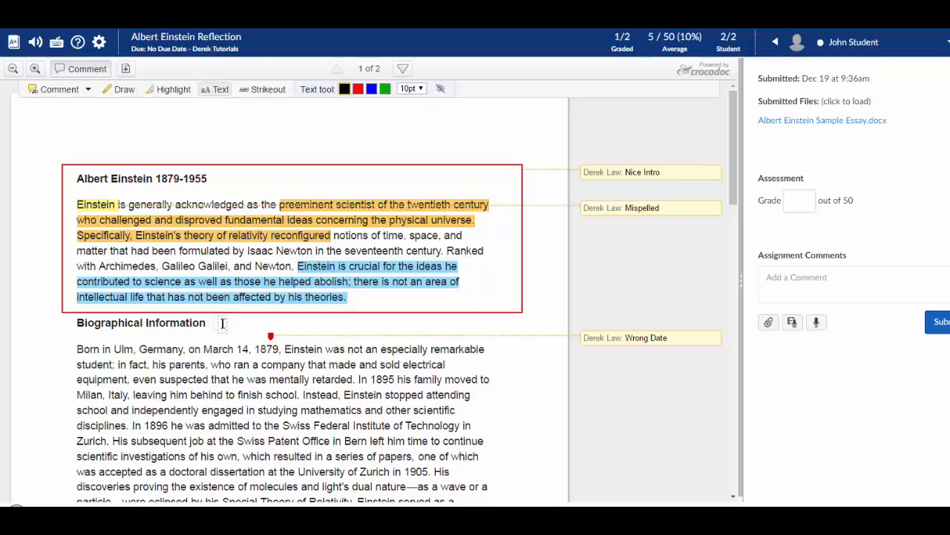
pyautogui.click(222, 323)
pyautogui.write('Great subtopic headings')
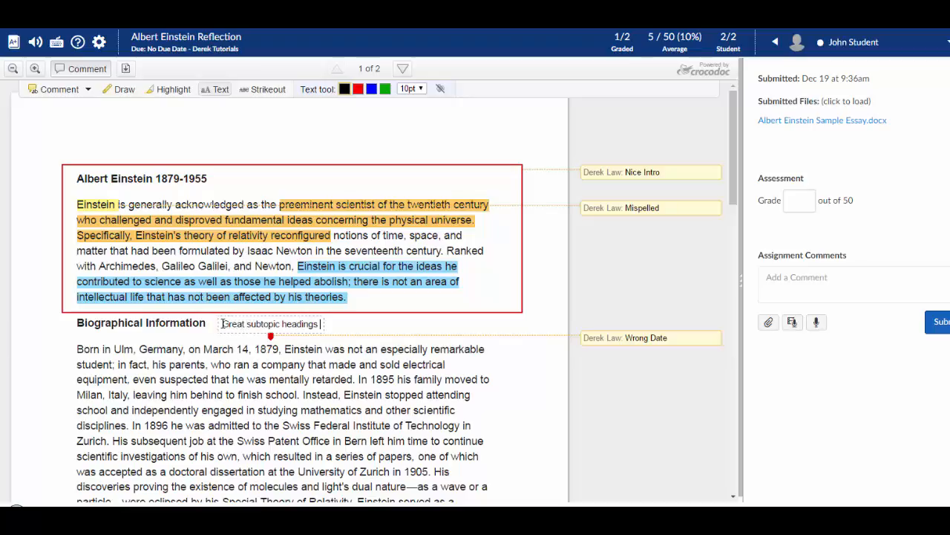
pyautogui.click(393, 325)
# Step: Format the "Great subtopic headings" annotation as 14pt blue text and position it directly beside the Biographical Information heading
pyautogui.moveTo(237, 315)
pyautogui.mouseDown()
pyautogui.moveTo(100, 296)
pyautogui.moveTo(31, 329)
pyautogui.moveTo(127, 336)
pyautogui.mouseUp()
pyautogui.doubleClick(48, 334)
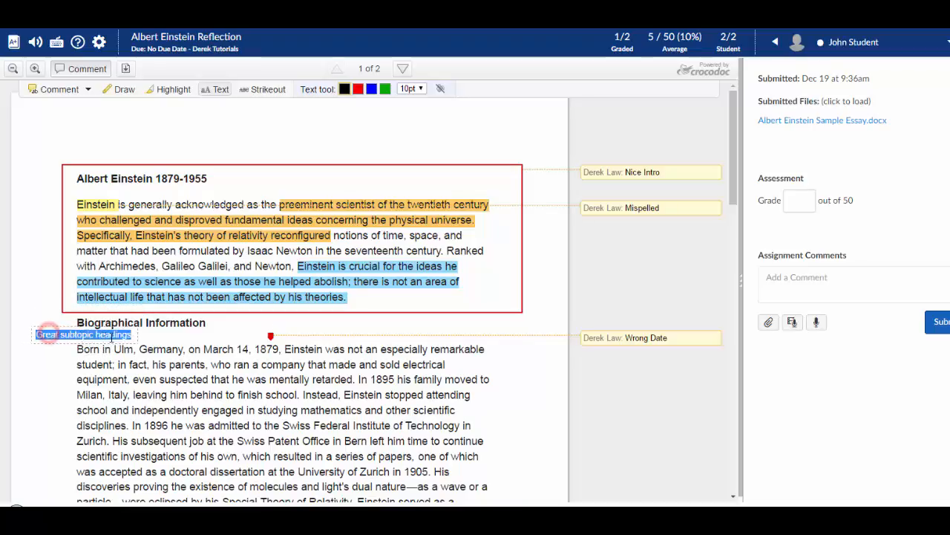
pyautogui.click(421, 90)
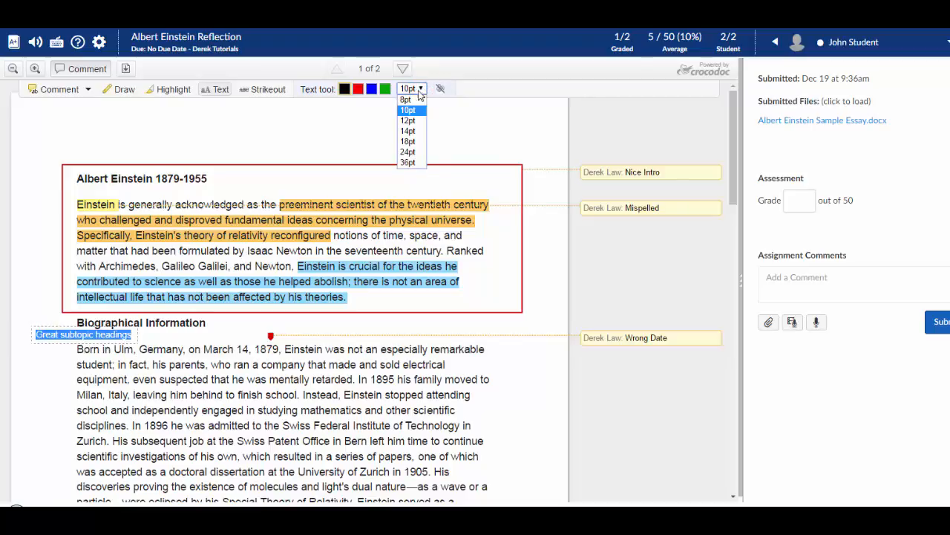
pyautogui.click(408, 131)
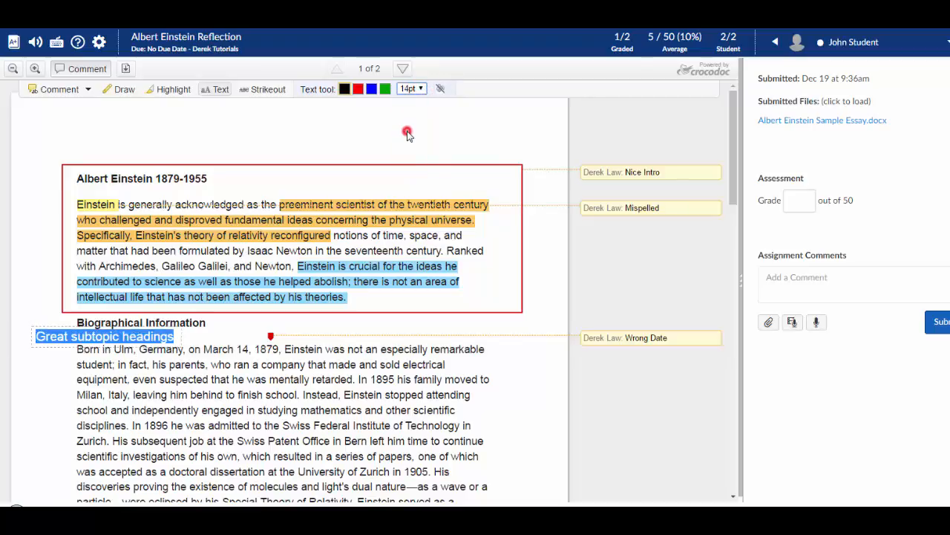
pyautogui.click(371, 89)
pyautogui.click(290, 321)
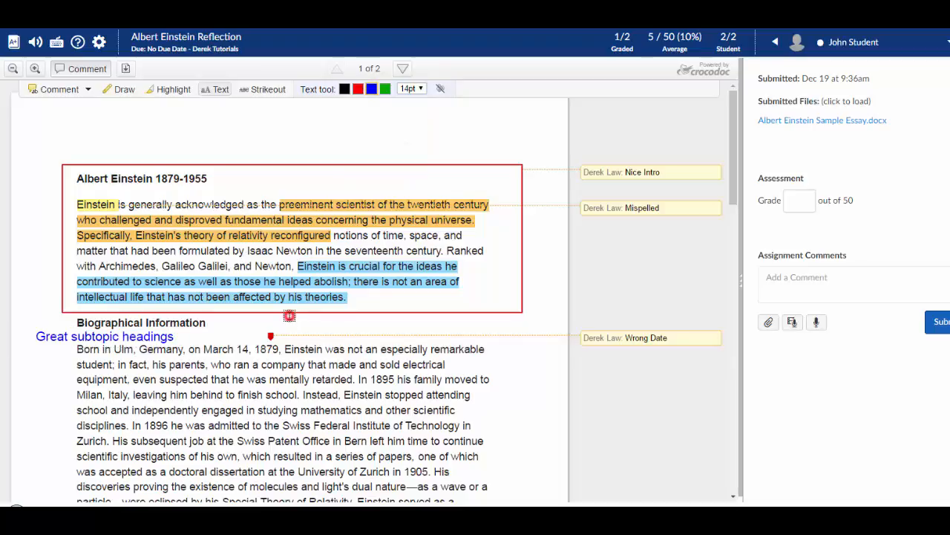
pyautogui.moveTo(41, 326); pyautogui.dragTo(233, 307)
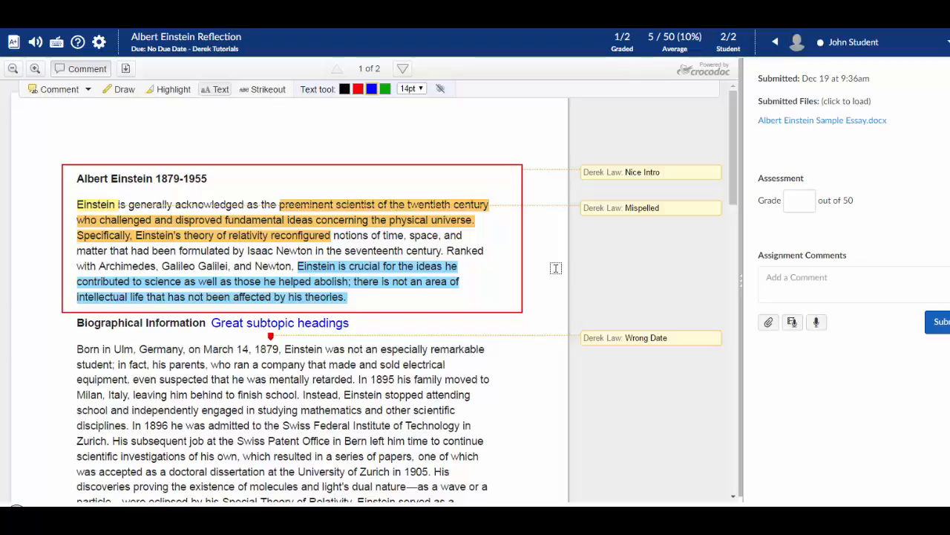
# Step: Grade the submission 50 out of 50 and submit the assignment comment "Great Job!"
pyautogui.click(800, 200)
pyautogui.write('50')
pyautogui.click(800, 282)
pyautogui.write('Great Job!')
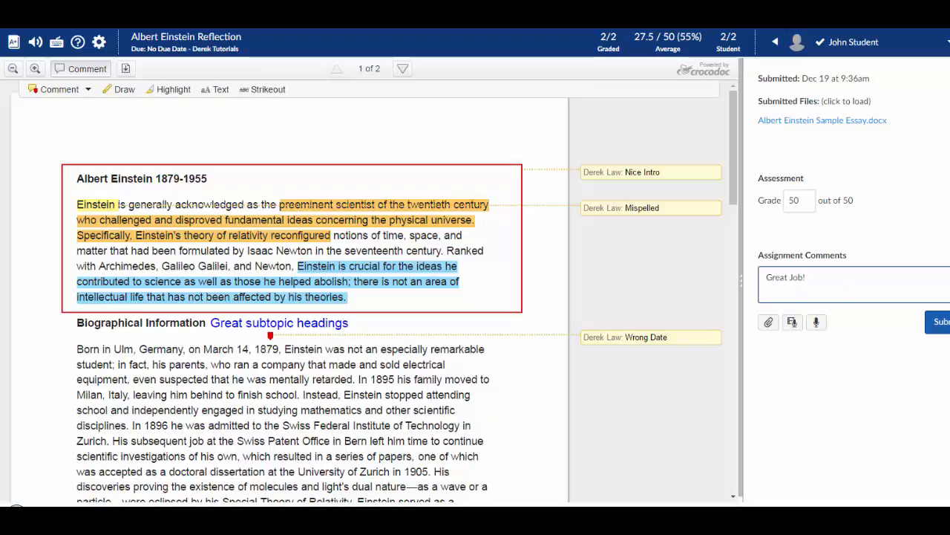
pyautogui.click(933, 320)
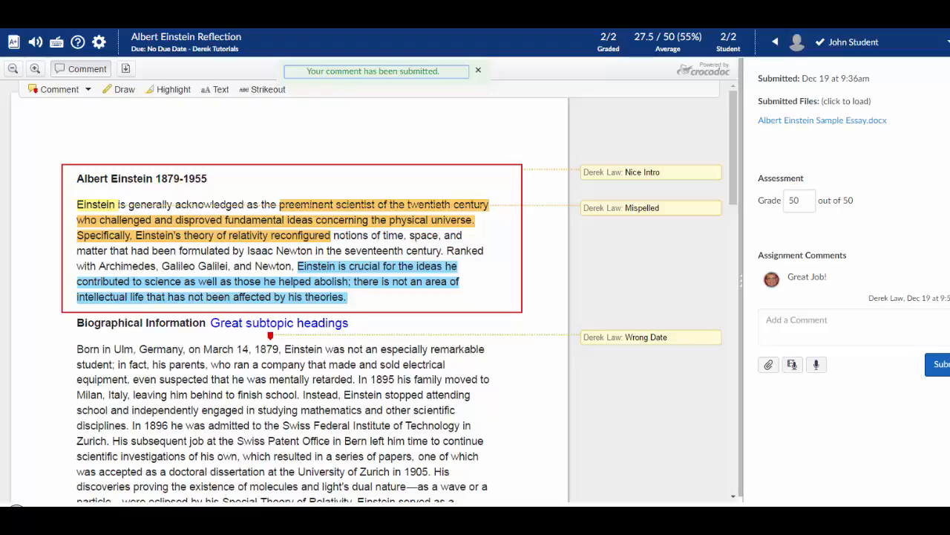
# Step: Set the SpeedGrader options to sort students by name alphabetically and hide student names, and save the settings
pyautogui.click(878, 43)
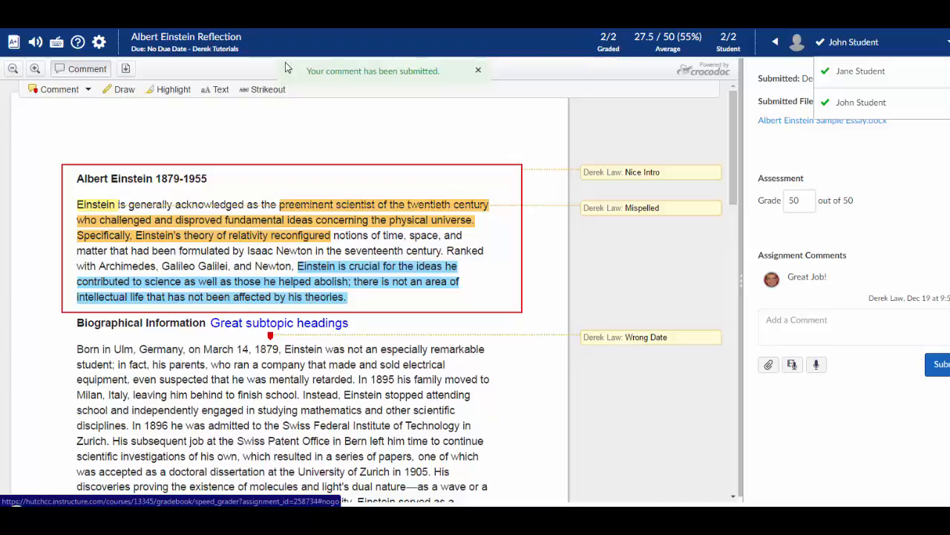
pyautogui.click(100, 43)
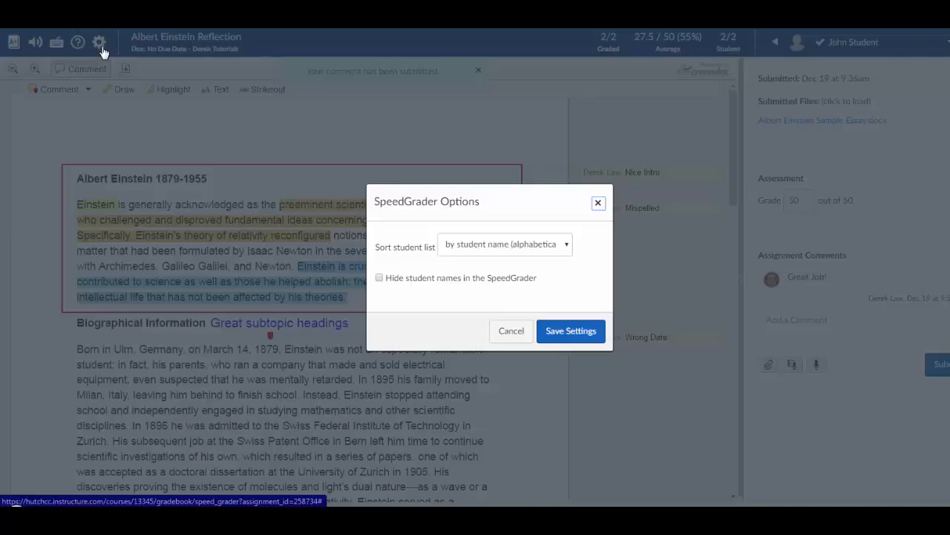
pyautogui.click(543, 251)
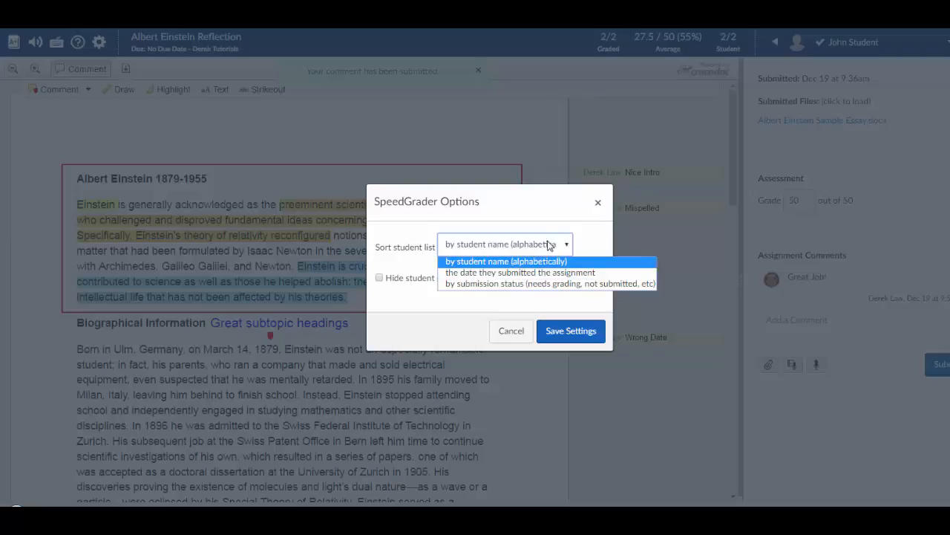
pyautogui.click(536, 262)
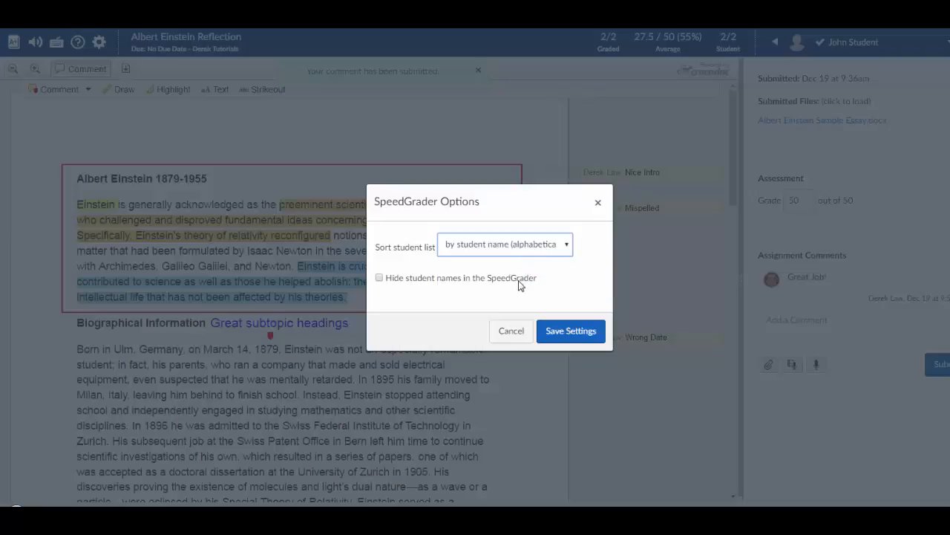
pyautogui.click(518, 281)
pyautogui.click(571, 336)
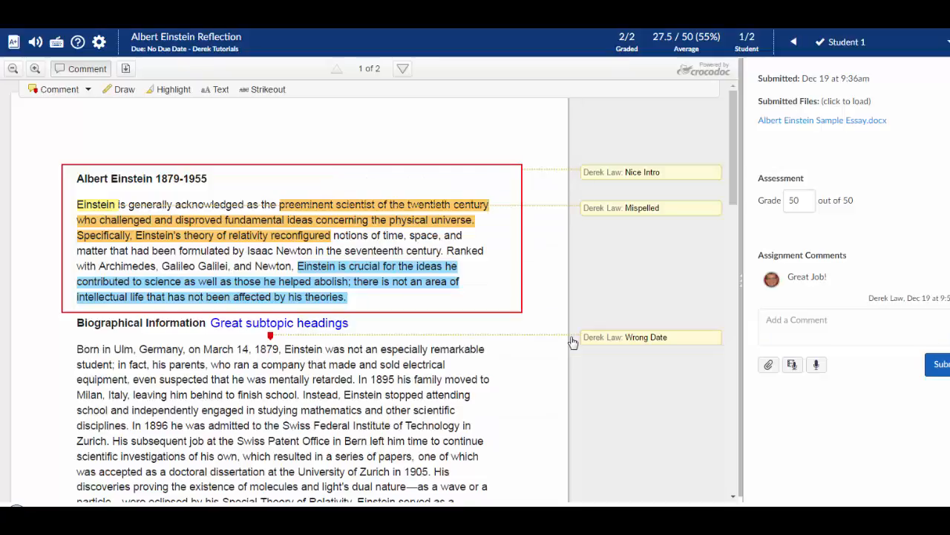
# Step: Look through the anonymized student list and choose Student 1
pyautogui.click(850, 43)
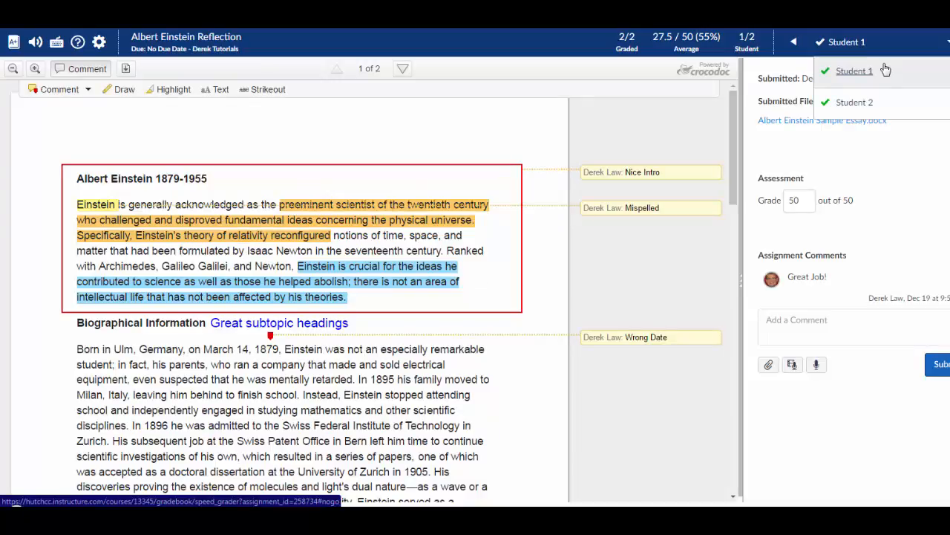
pyautogui.click(886, 69)
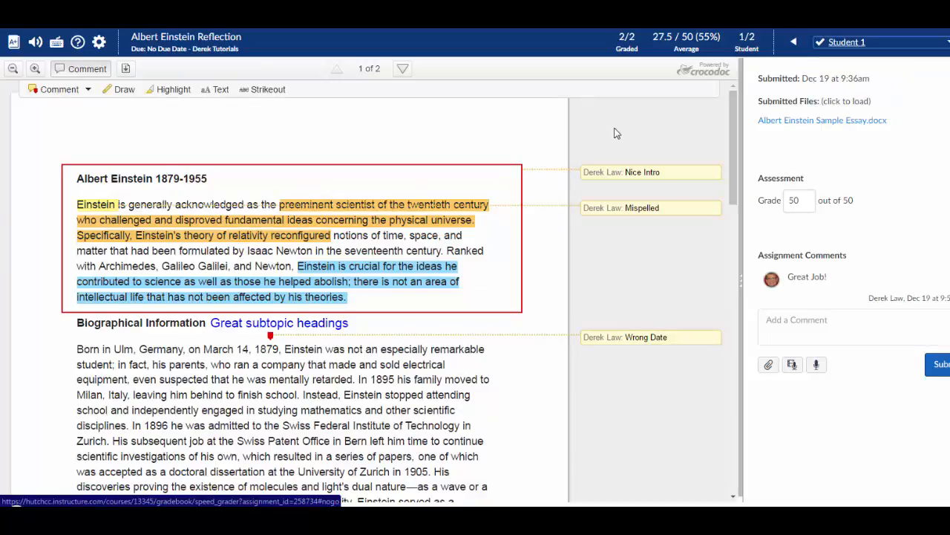